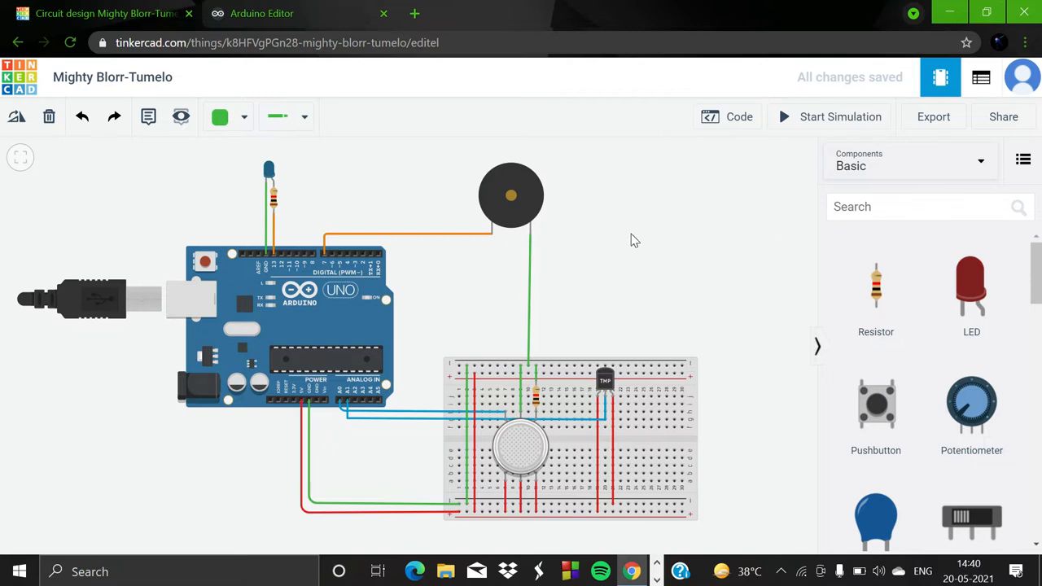
Review the circuit's component list and the wiring of the temperature sensor, gas sensor and piezo on the breadboard
{"action": "left_click", "coordinate": [979, 76]}
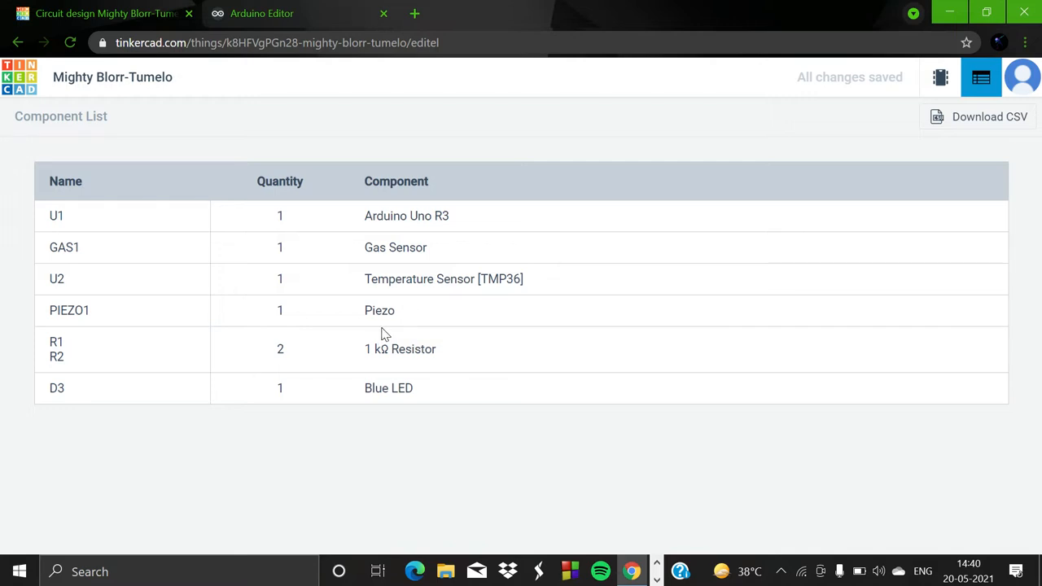
{"action": "left_click", "coordinate": [936, 79]}
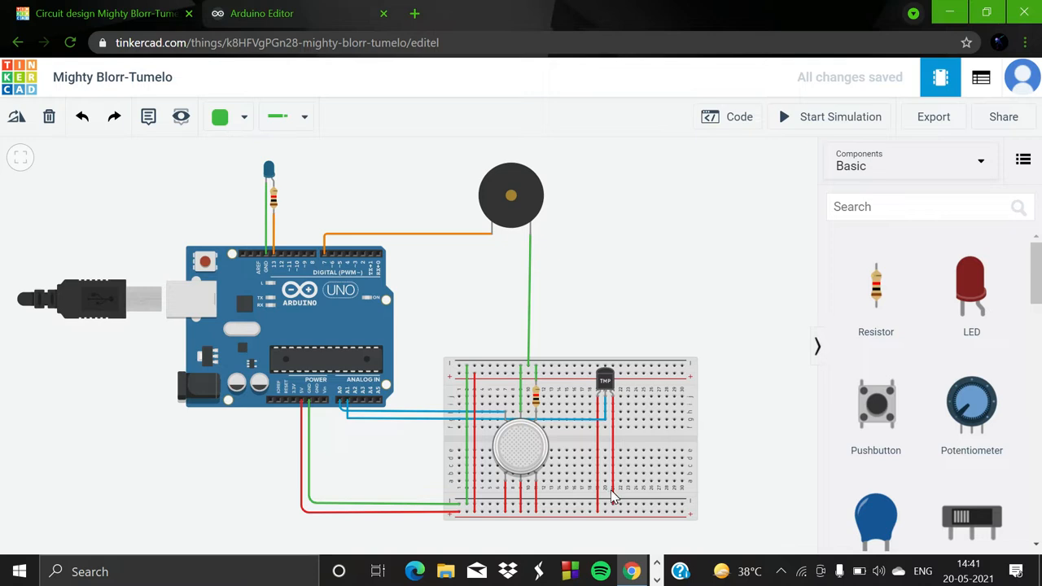
{"action": "left_click", "coordinate": [605, 407]}
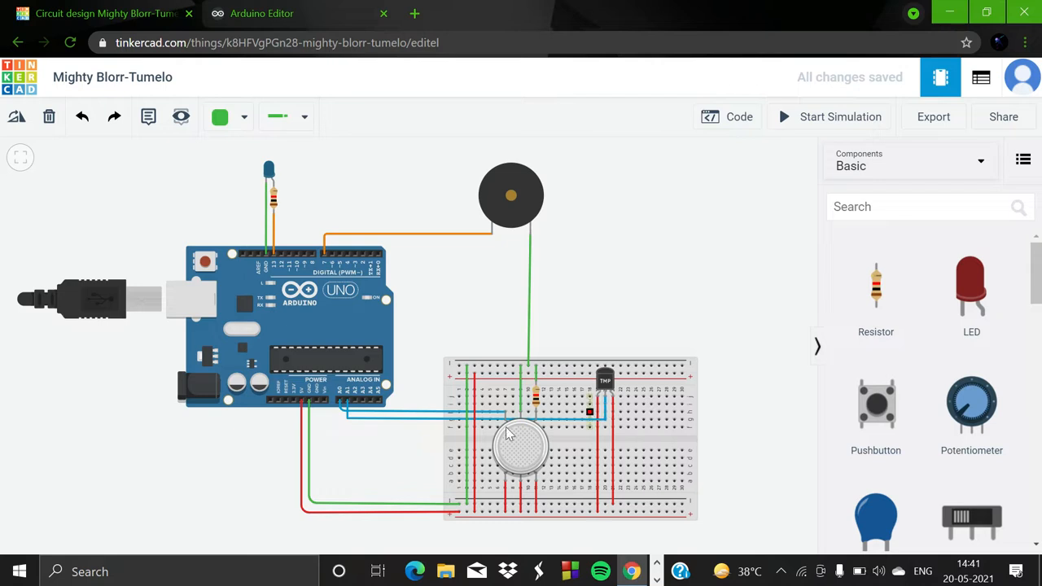
{"action": "left_click", "coordinate": [349, 410]}
{"action": "left_click", "coordinate": [530, 368]}
Review the Arduino Uno's block and text code for the gas and temperature sensors, and return to the full circuit view
{"action": "left_click", "coordinate": [728, 119]}
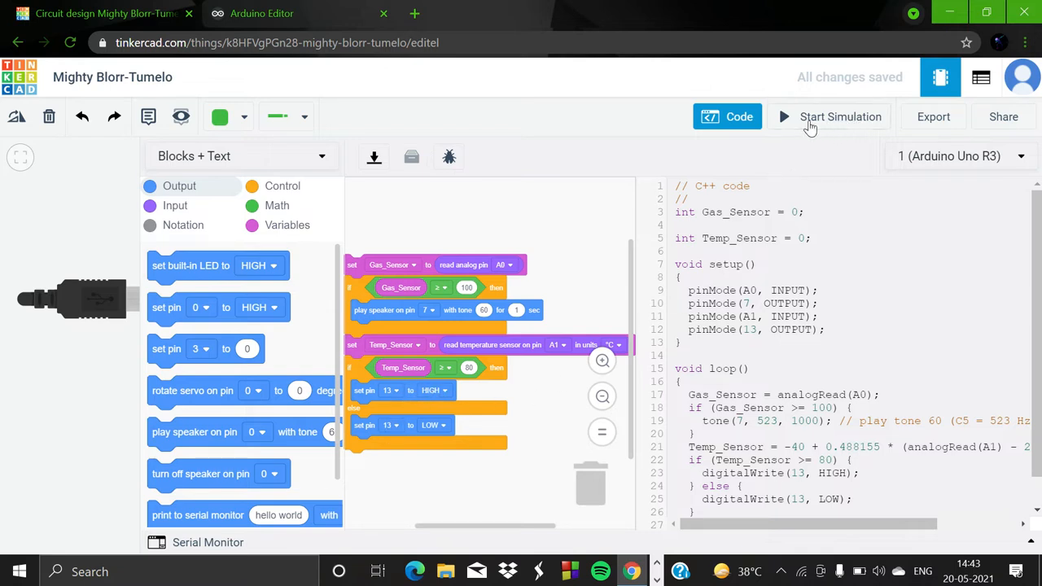
{"action": "left_click", "coordinate": [706, 129]}
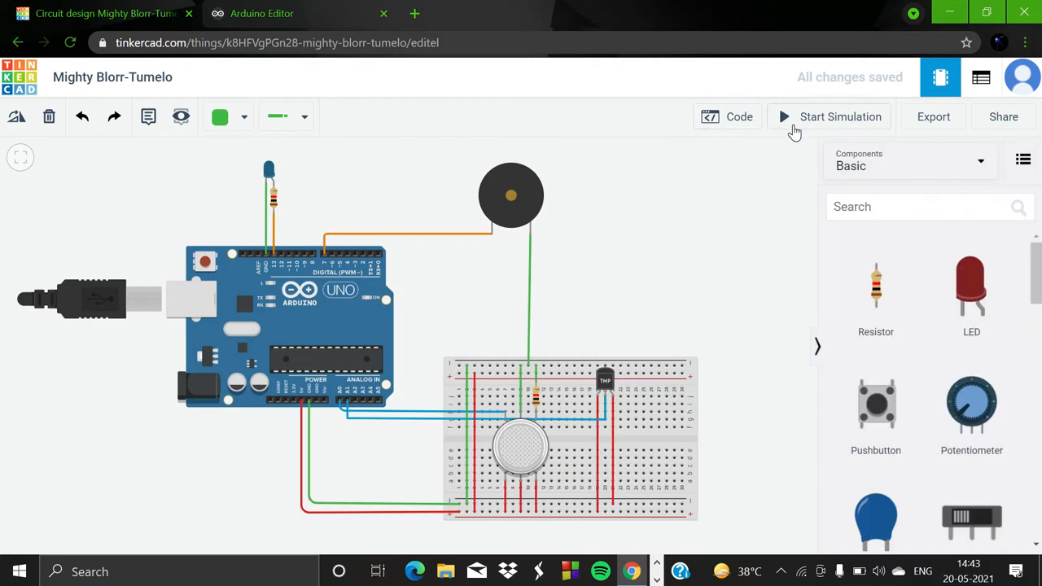
Start the simulation and select the TMP36 temperature sensor to show its temperature control
{"action": "left_click", "coordinate": [794, 129]}
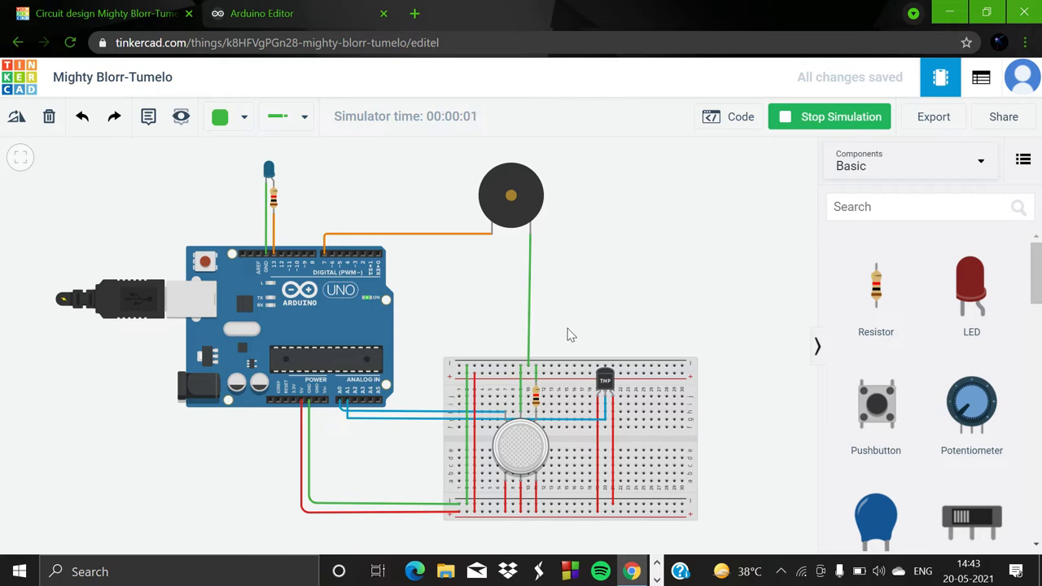
{"action": "left_click", "coordinate": [605, 380]}
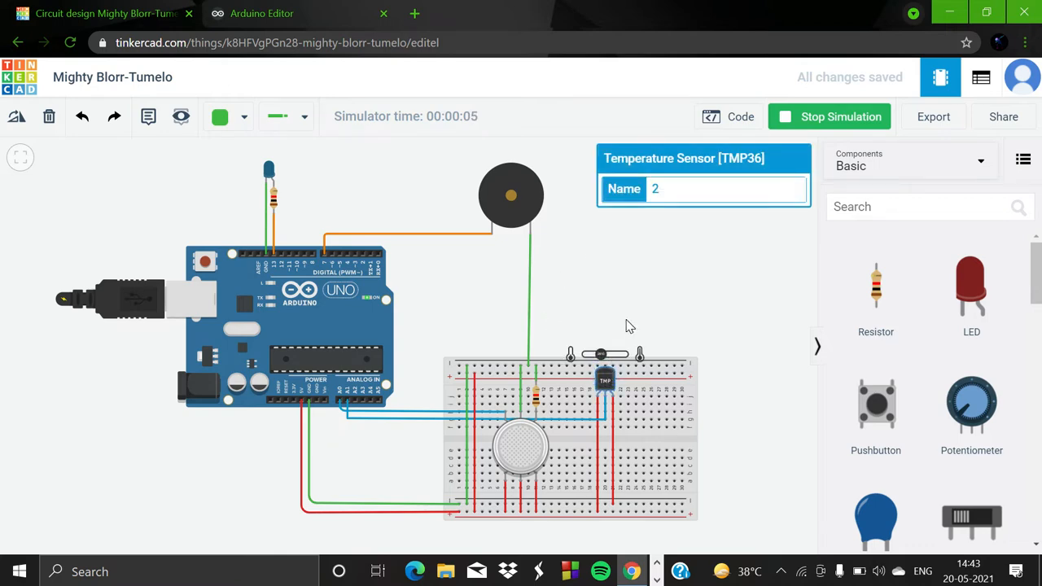
{"action": "scroll", "coordinate": [625, 323], "scroll_direction": "up", "scroll_amount": 5}
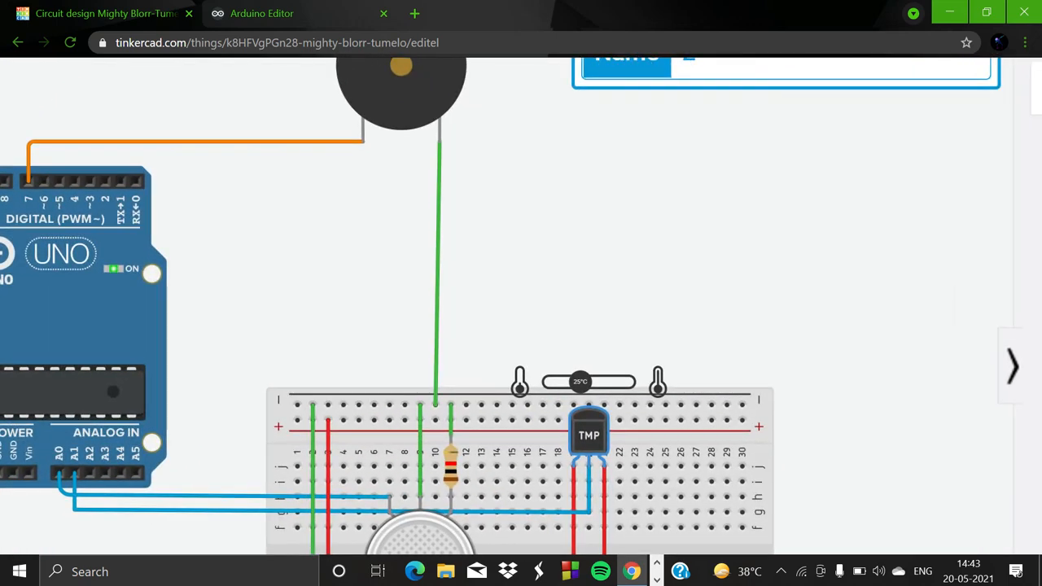
{"action": "left_click_drag", "start_coordinate": [528, 326], "coordinate": [653, 379]}
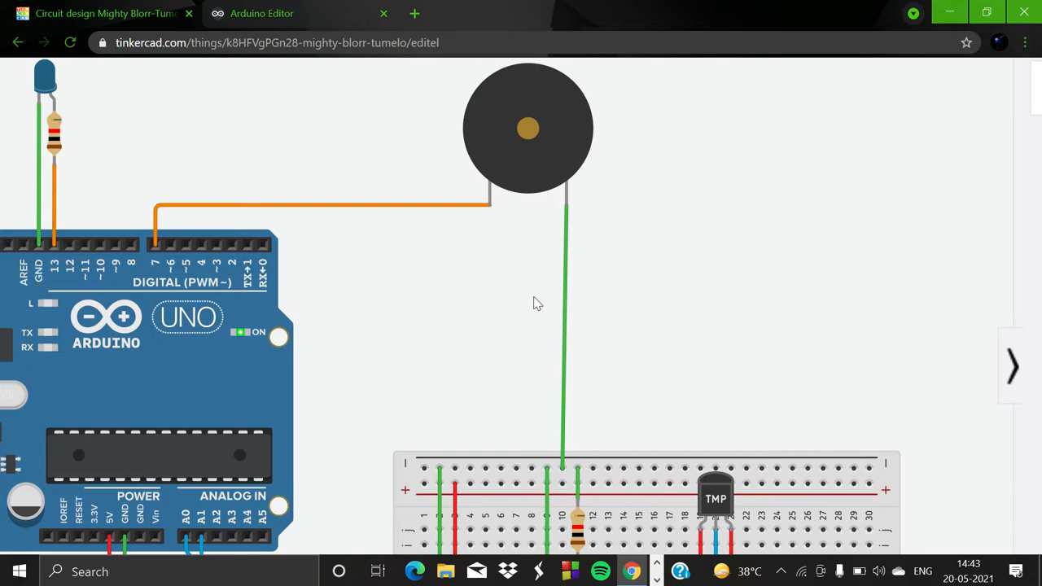
{"action": "left_click", "coordinate": [721, 498]}
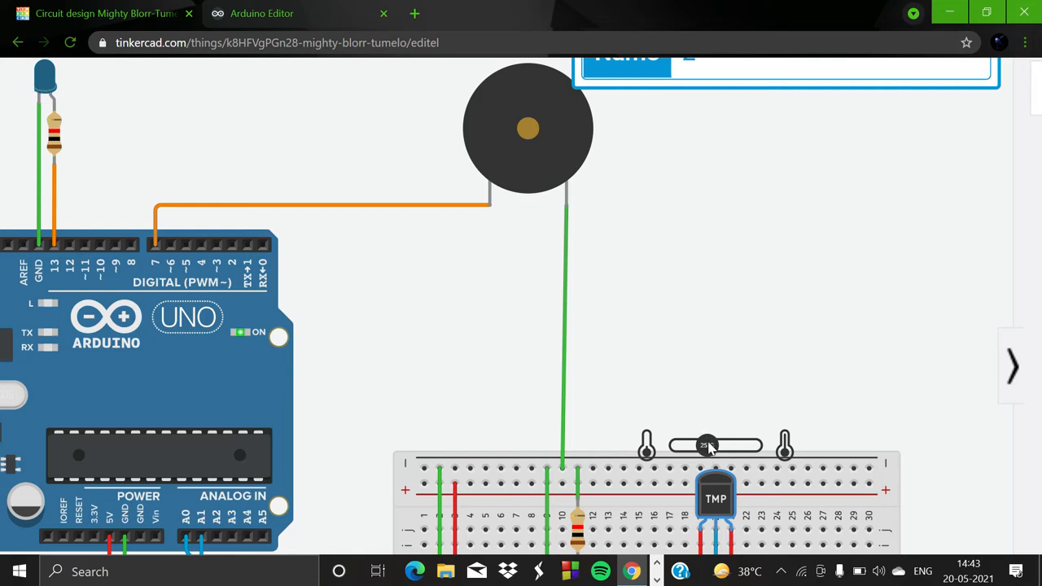
Test the LED alarm by raising the TMP36 temperature to 80 °C and 100 °C, and lower it again
{"action": "left_click_drag", "start_coordinate": [708, 446], "coordinate": [736, 456]}
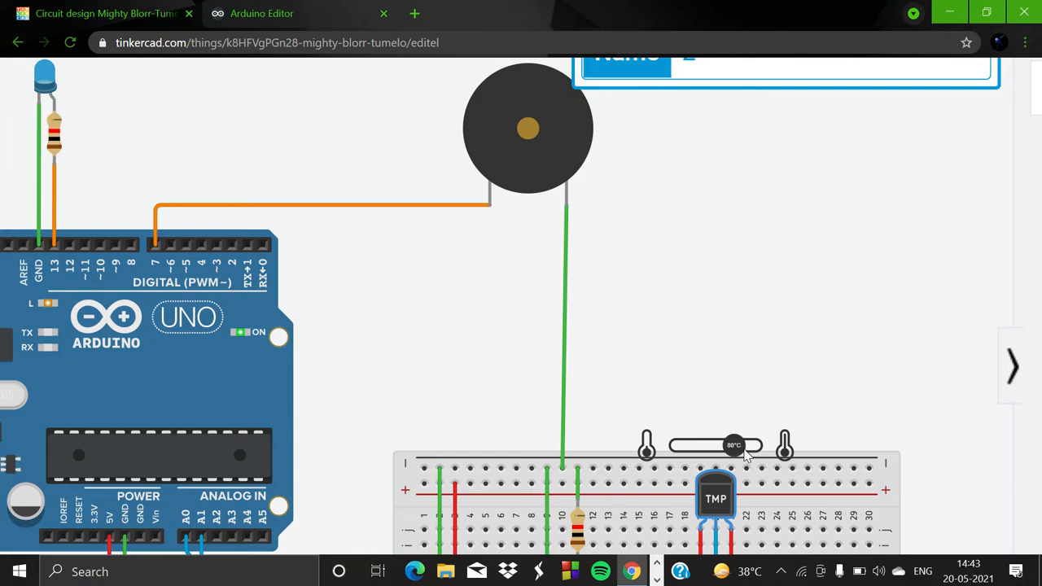
{"action": "left_click_drag", "start_coordinate": [738, 448], "coordinate": [743, 448]}
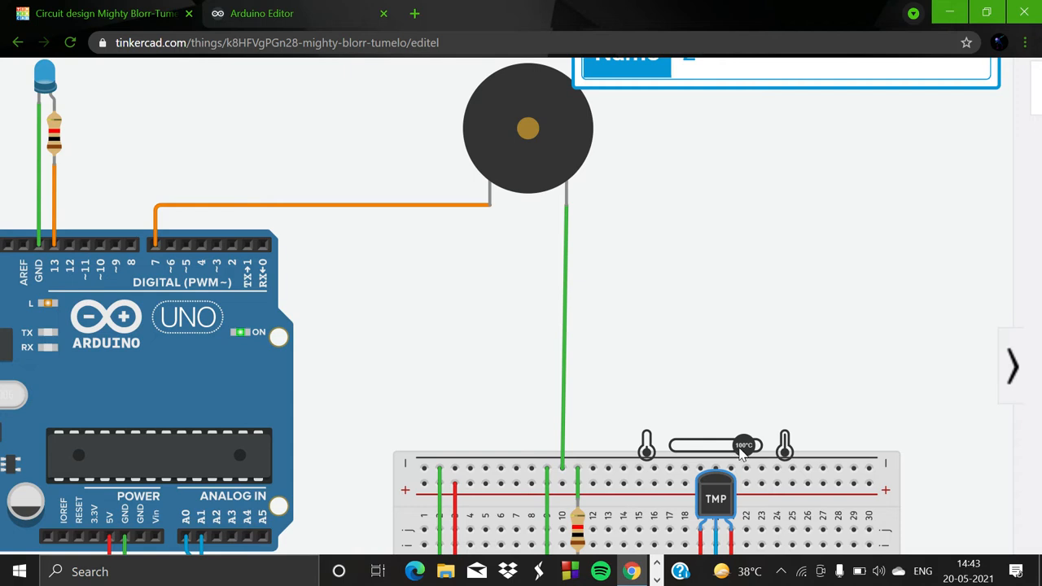
{"action": "mouse_move", "coordinate": [741, 451]}
{"action": "left_mouse_down"}
{"action": "mouse_move", "coordinate": [730, 450]}
{"action": "mouse_move", "coordinate": [741, 452]}
{"action": "left_mouse_up"}
{"action": "mouse_move", "coordinate": [737, 450]}
{"action": "left_mouse_down"}
{"action": "mouse_move", "coordinate": [706, 451]}
{"action": "mouse_move", "coordinate": [719, 456]}
{"action": "left_mouse_up"}
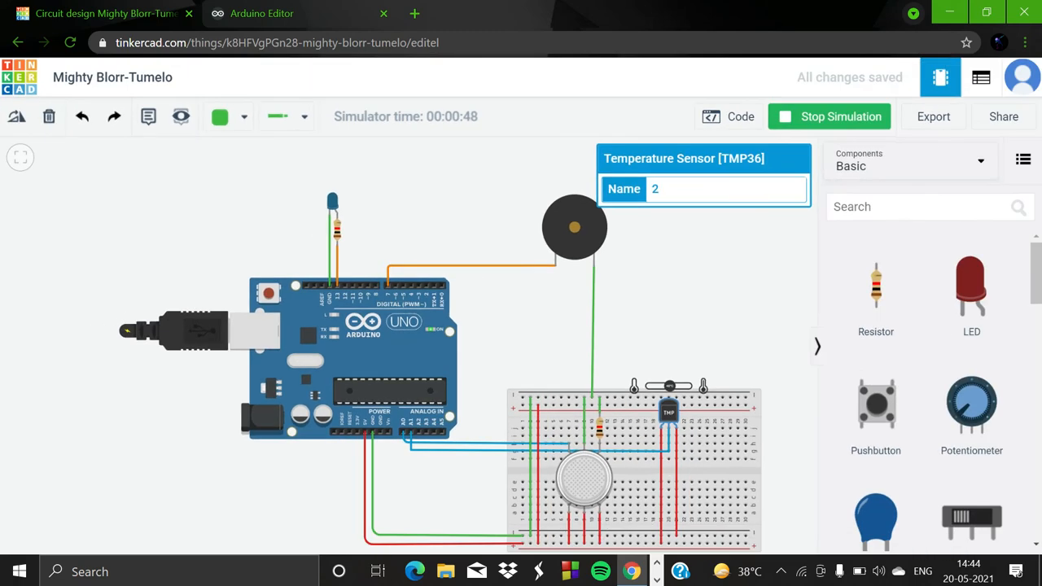
Test the gas sensor by moving its smoke cloud closer to the sensor and back away, and deselect the sensor
{"action": "left_click", "coordinate": [573, 476]}
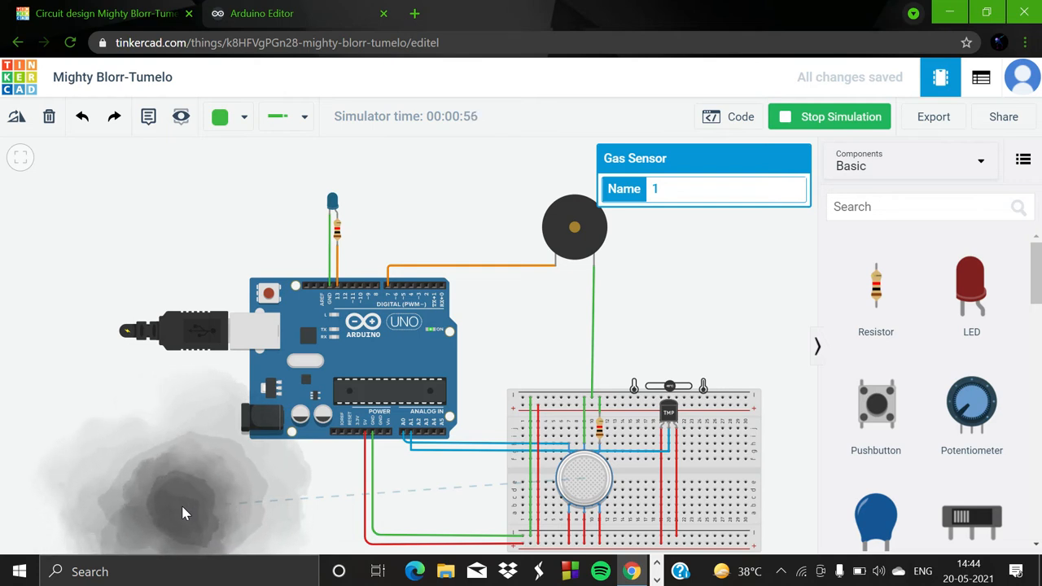
{"action": "left_click_drag", "start_coordinate": [180, 503], "coordinate": [314, 501]}
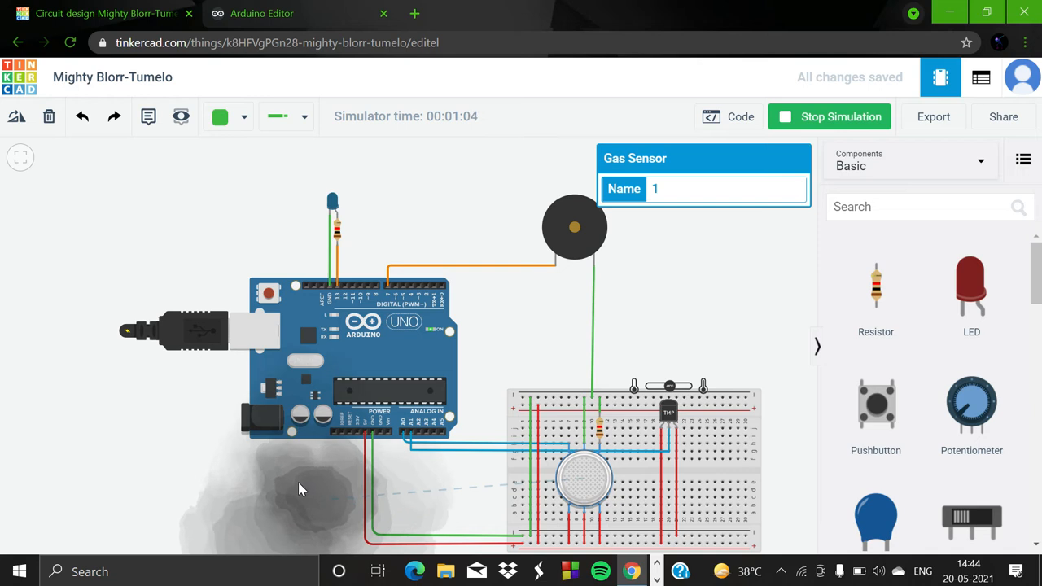
{"action": "left_click_drag", "start_coordinate": [298, 483], "coordinate": [206, 504]}
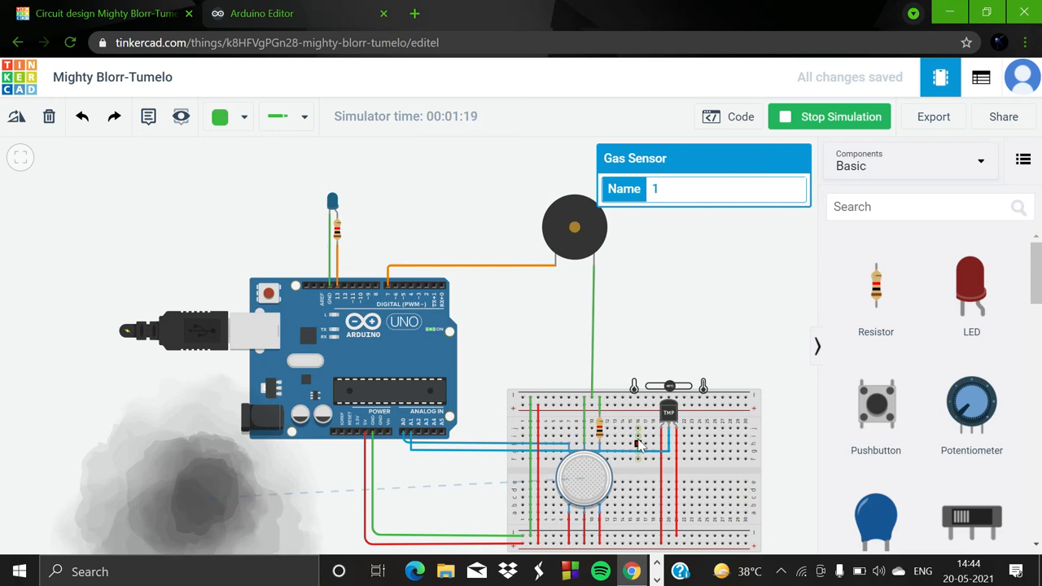
{"action": "left_click", "coordinate": [552, 344]}
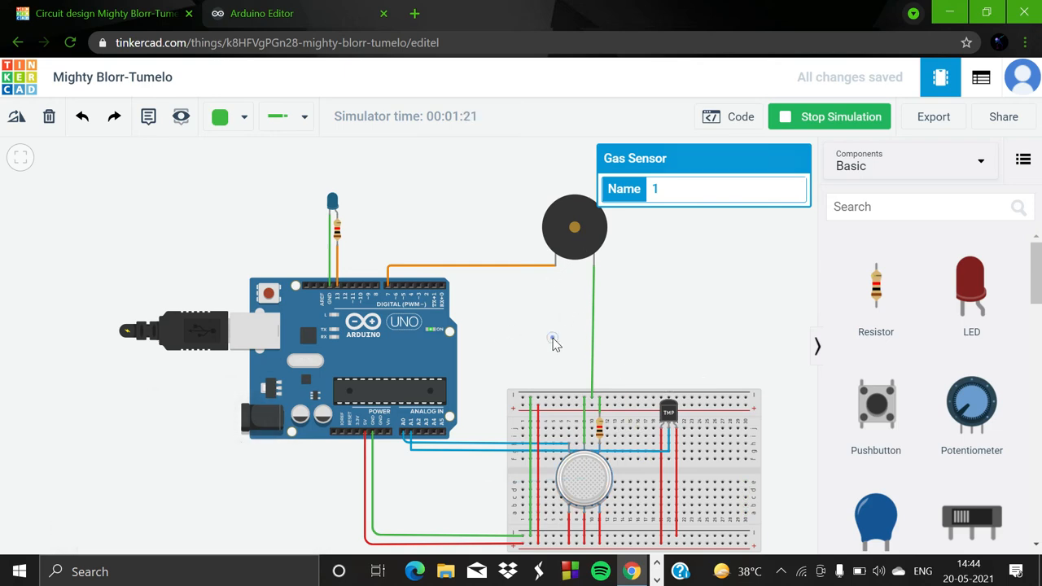
Copy the circuit's entire C++ code into sketch_may18a in the Arduino Editor and verify the sketch
{"action": "left_click", "coordinate": [712, 118]}
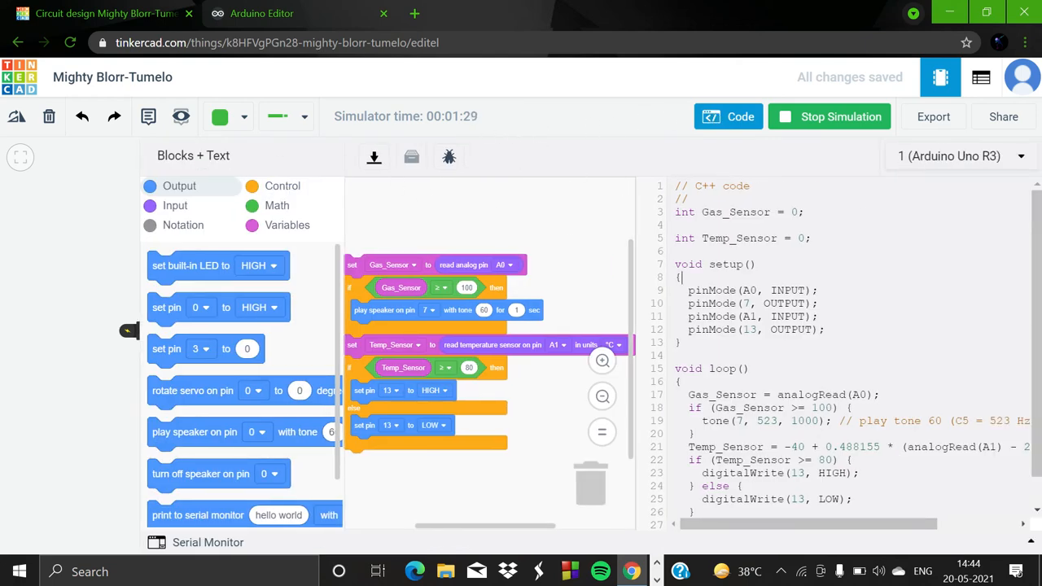
{"action": "key", "text": "ctrl+a"}
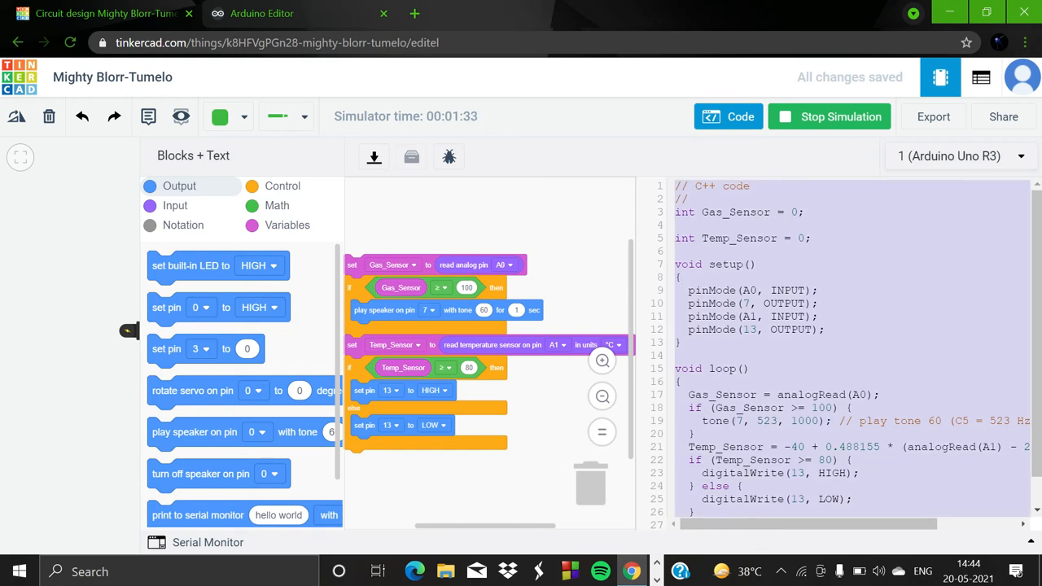
{"action": "left_click", "coordinate": [315, 10]}
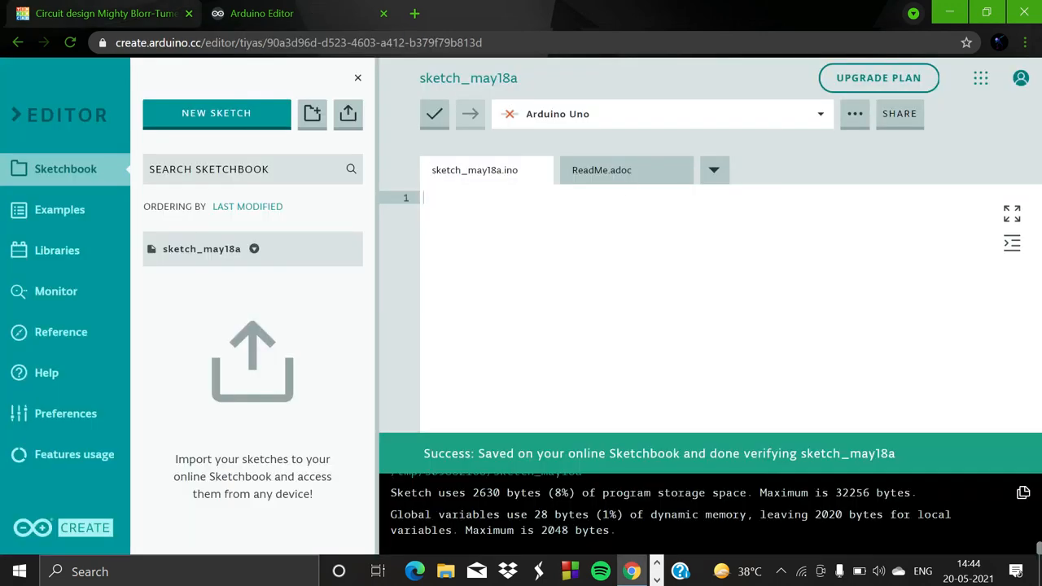
{"action": "key", "text": "ctrl+v"}
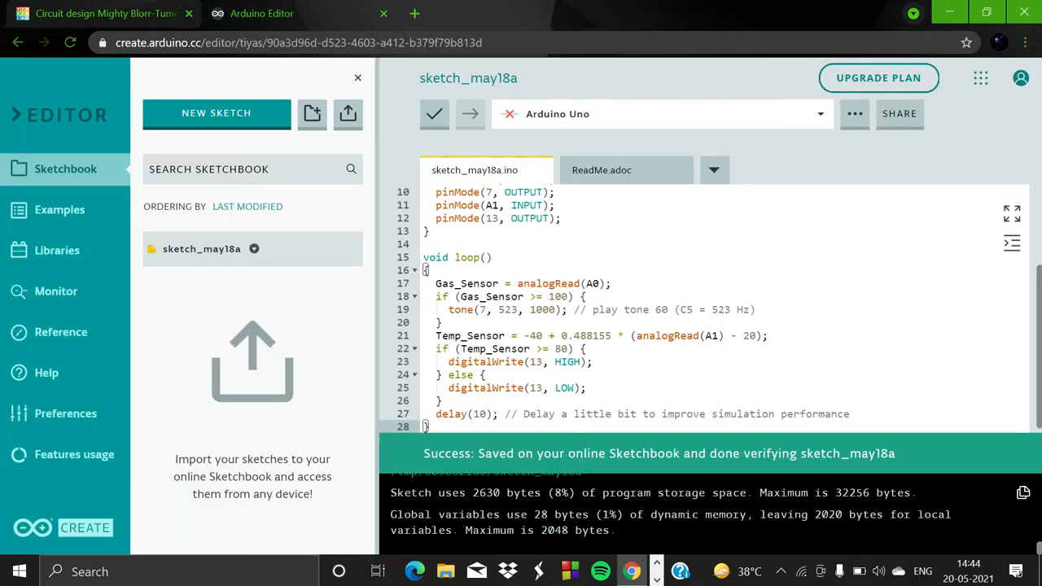
{"action": "left_click", "coordinate": [435, 118]}
{"action": "left_click", "coordinate": [439, 119]}
Return to the Tinkercad circuit, hide the code and stop the simulation
{"action": "left_click", "coordinate": [139, 14]}
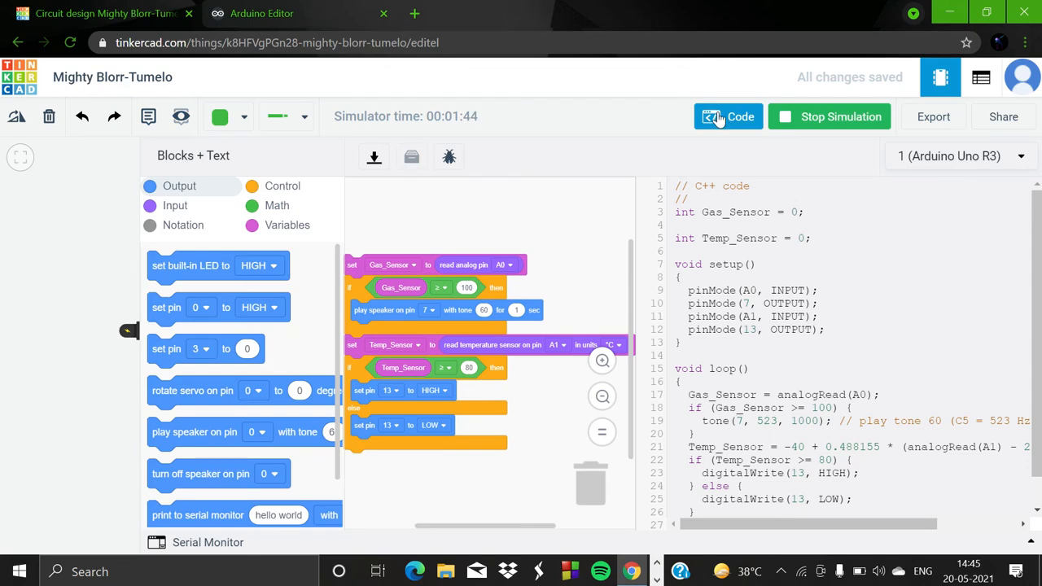
{"action": "left_click", "coordinate": [731, 117]}
{"action": "left_click", "coordinate": [830, 124]}
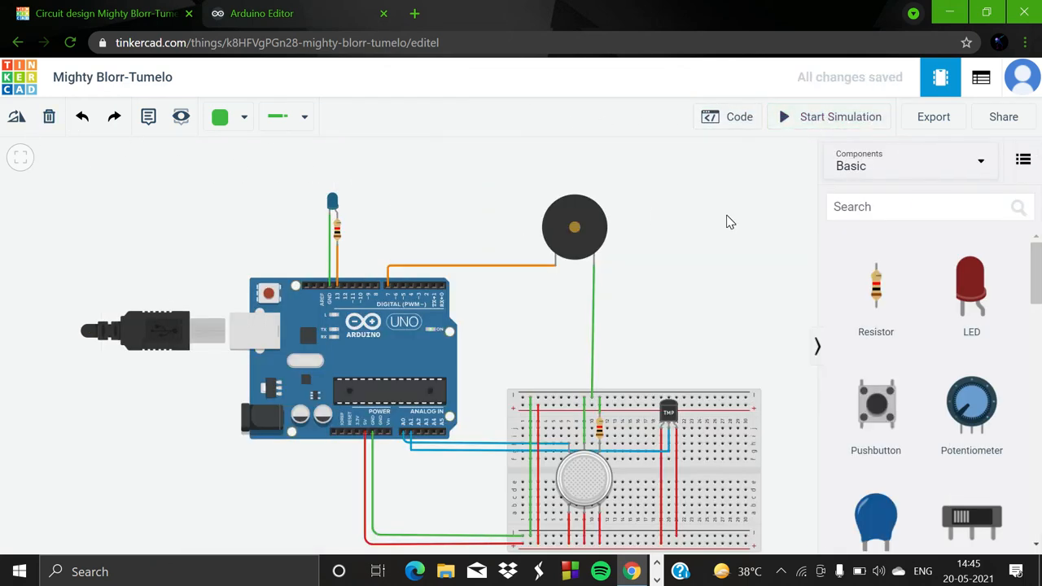
{"action": "left_click_drag", "start_coordinate": [727, 221], "coordinate": [718, 198]}
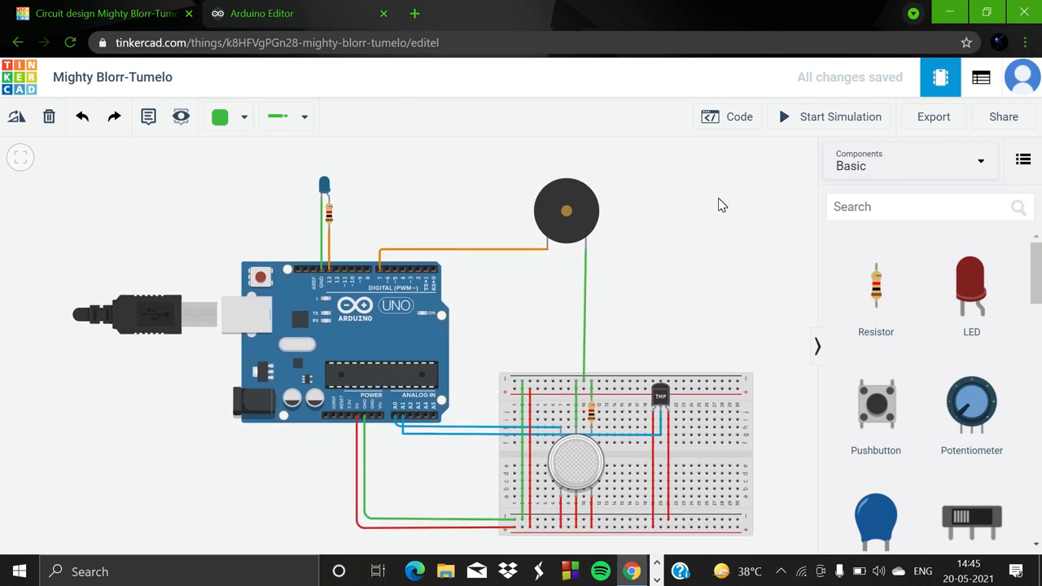
{"action": "left_click", "coordinate": [781, 570]}
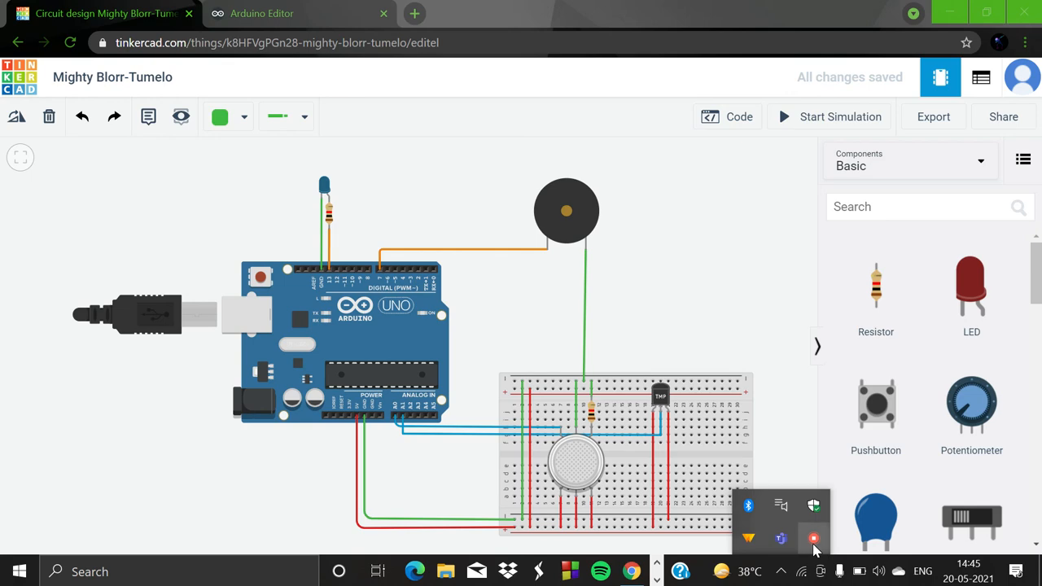